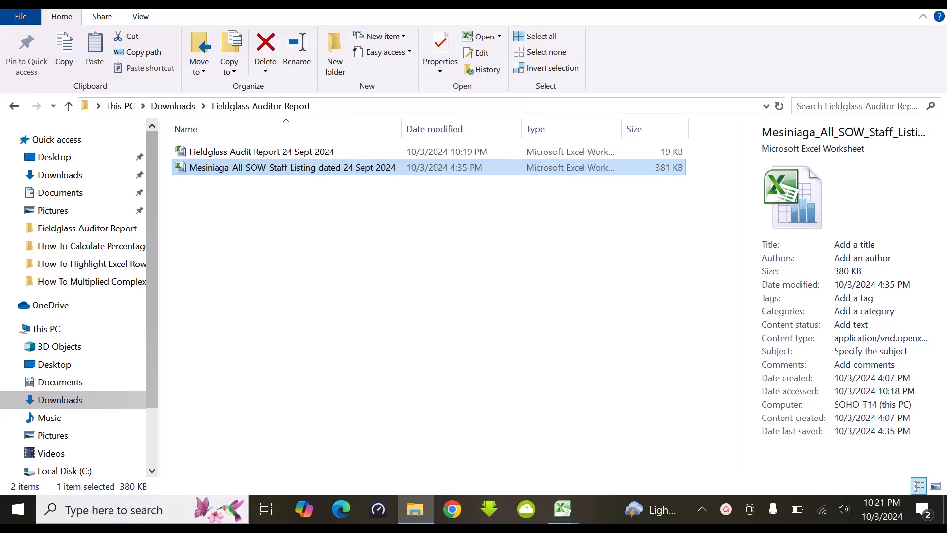
pyautogui.click(269, 153)
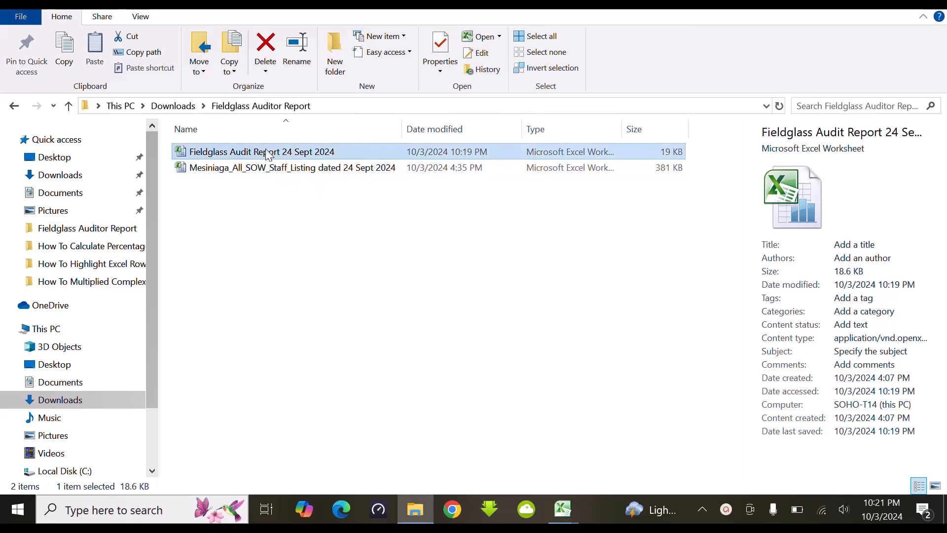
pyautogui.click(255, 169)
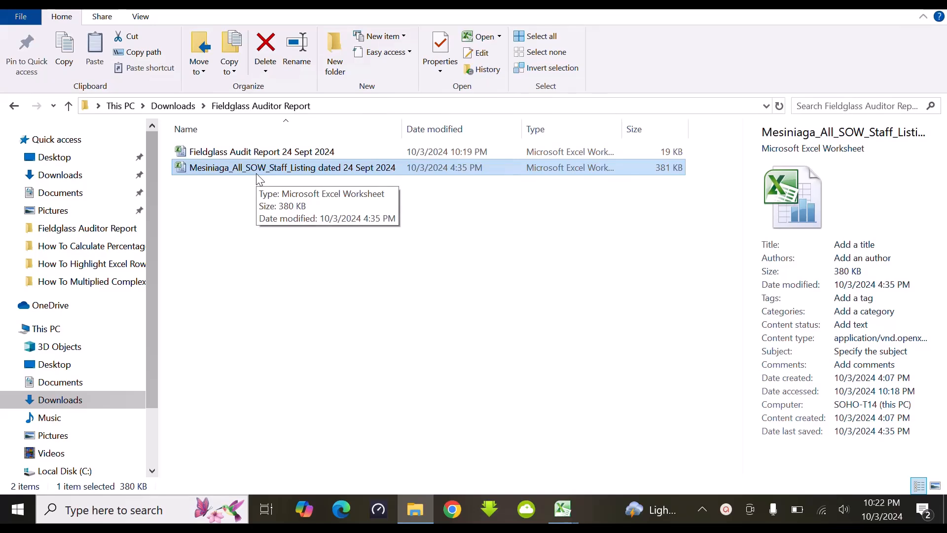
pyautogui.click(252, 152)
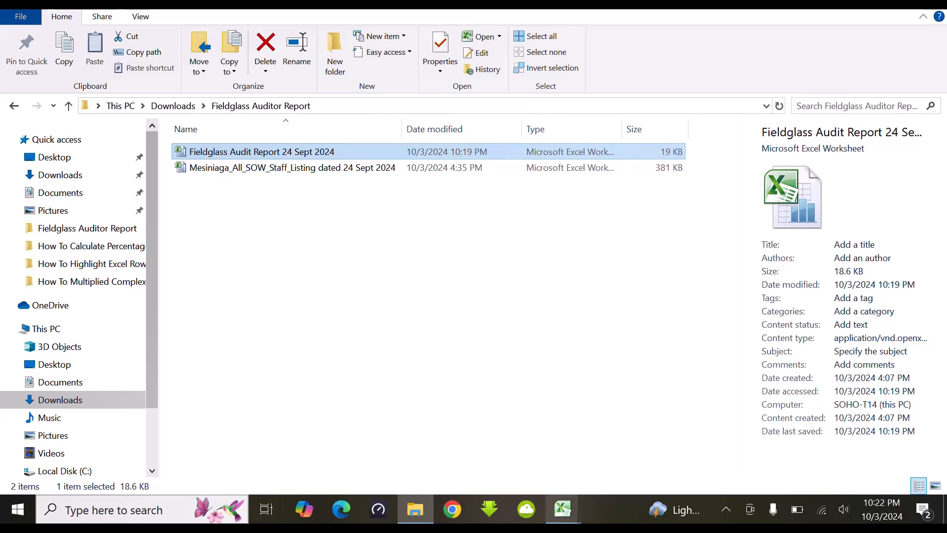
# Switch to the Mesiniaga_All_SOW_Staff_Listing workbook in Excel and examine the Worker Status column down to its last entry
pyautogui.click(562, 509)
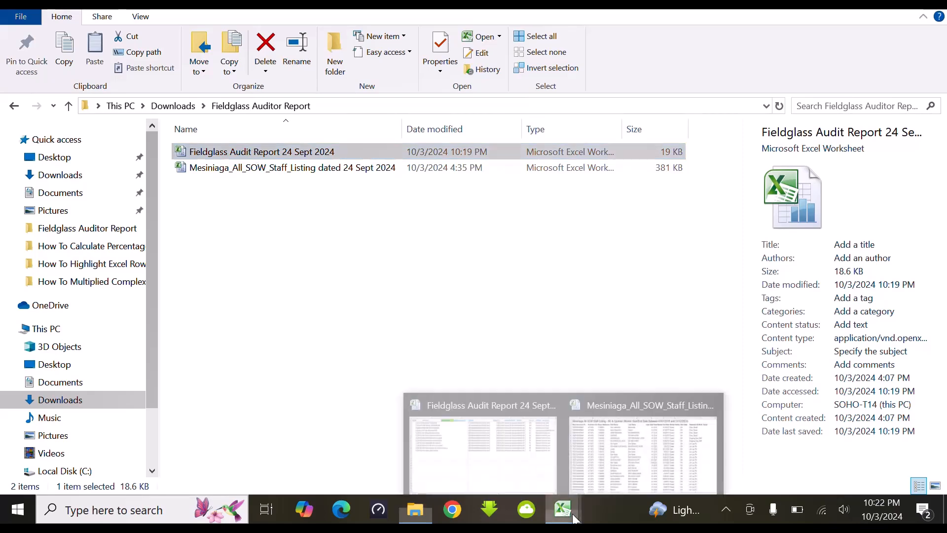
pyautogui.click(607, 456)
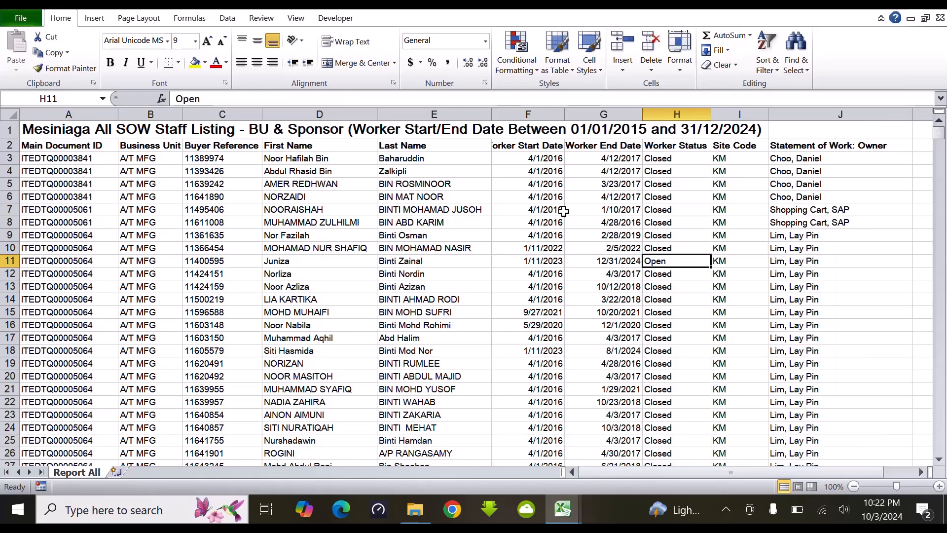
pyautogui.click(661, 165)
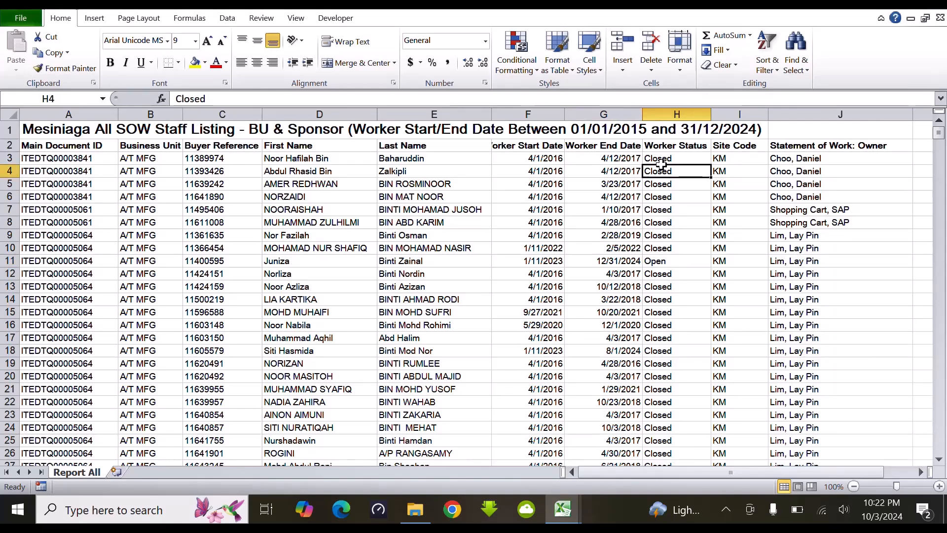
pyautogui.click(663, 257)
pyautogui.click(678, 161)
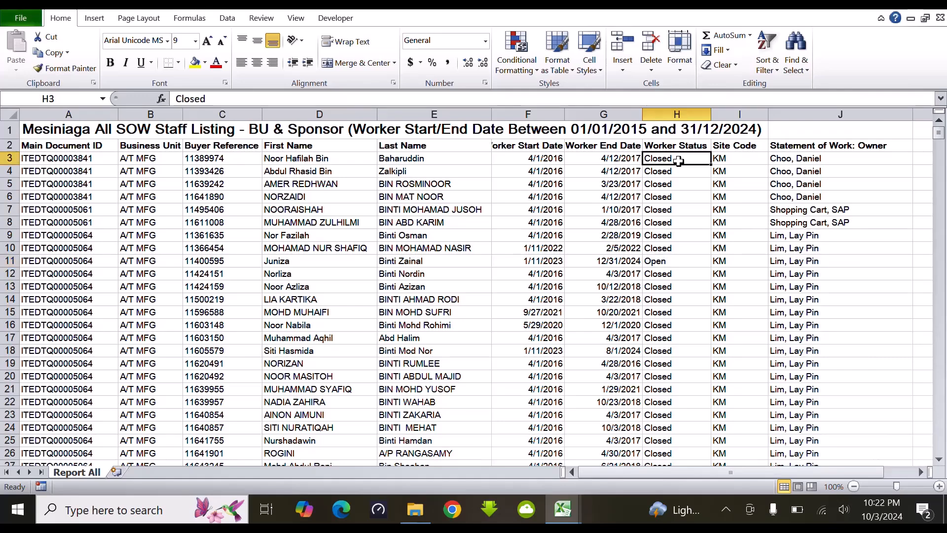
pyautogui.hotkey('ctrl', 'shift', 'Down')
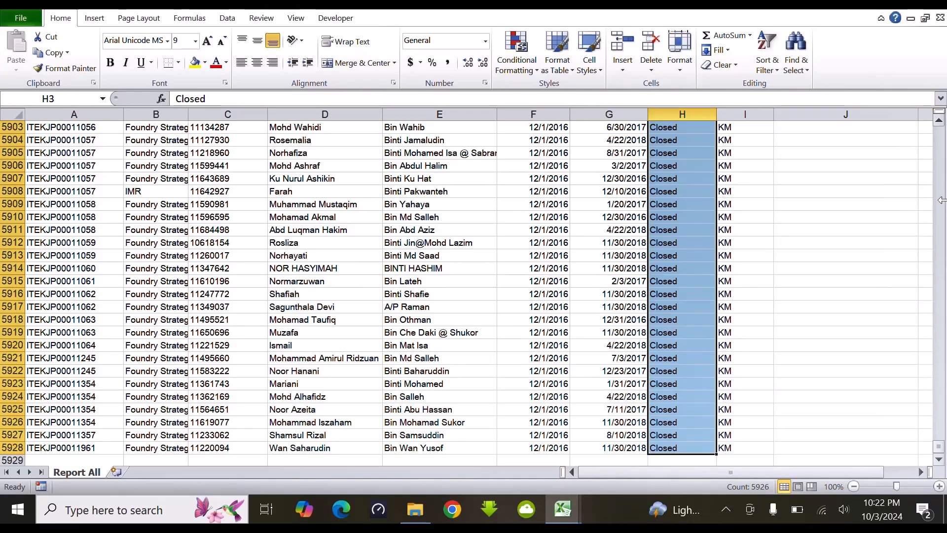
# Switch to the Fieldglass Audit Report workbook and view the Supplier Validation options available in D2
pyautogui.click(562, 509)
pyautogui.click(502, 457)
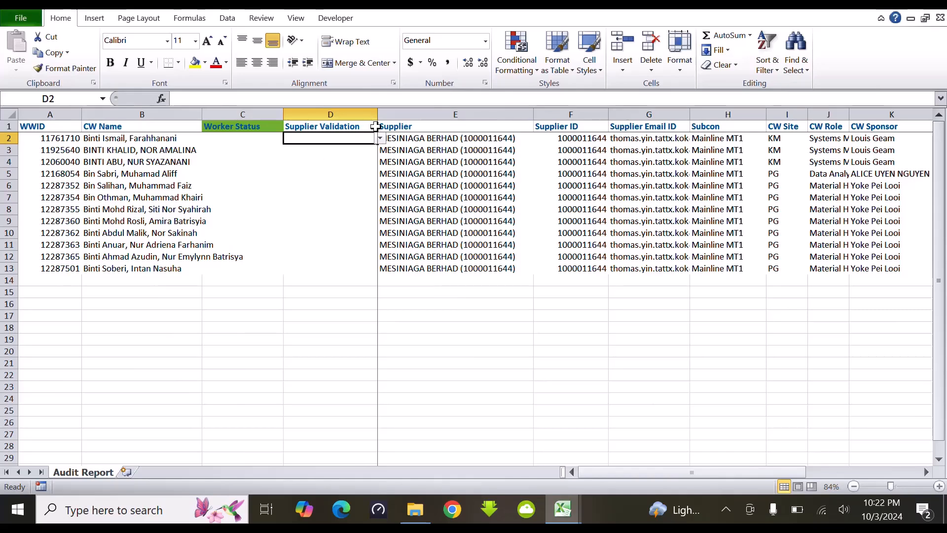
pyautogui.click(380, 139)
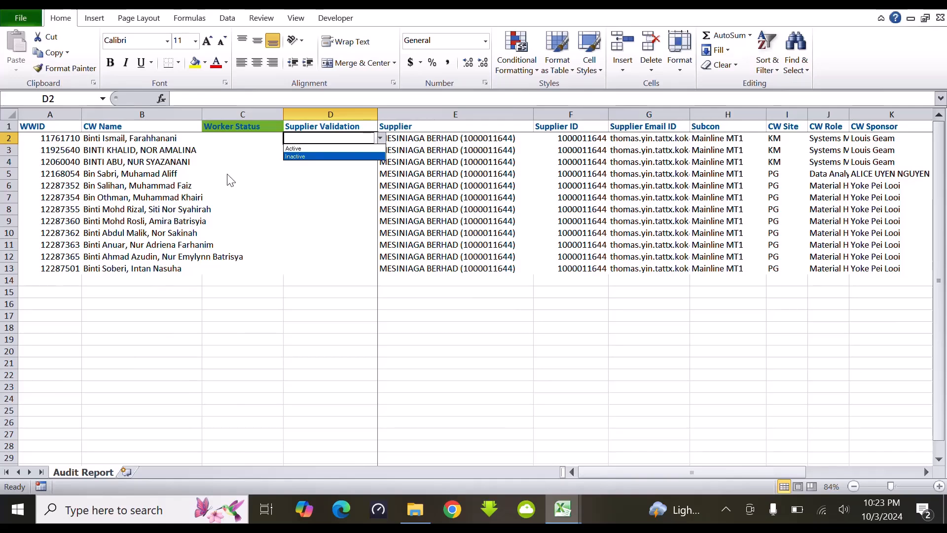
pyautogui.press('Escape')
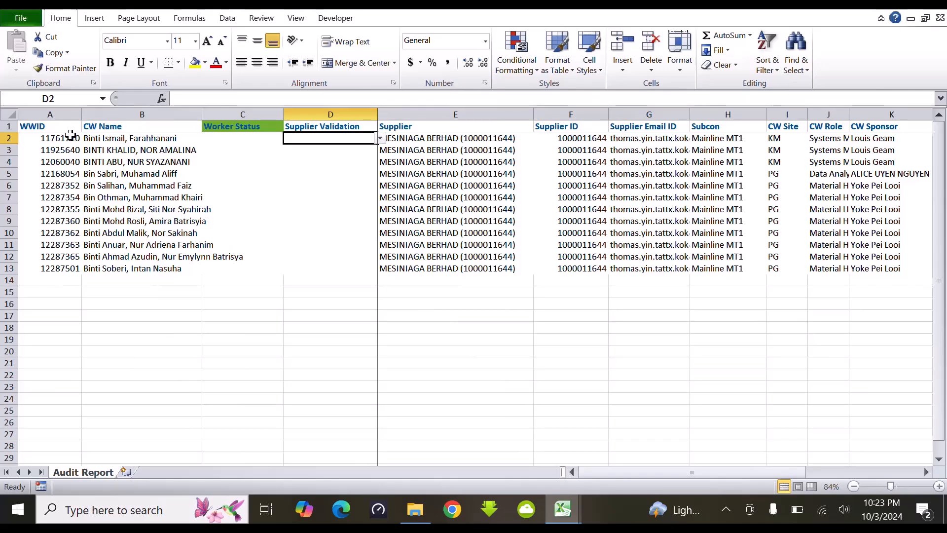
# Start a VLOOKUP in C2 with A2 as the lookup value and bring up the staff listing workbook for the table array
pyautogui.click(225, 139)
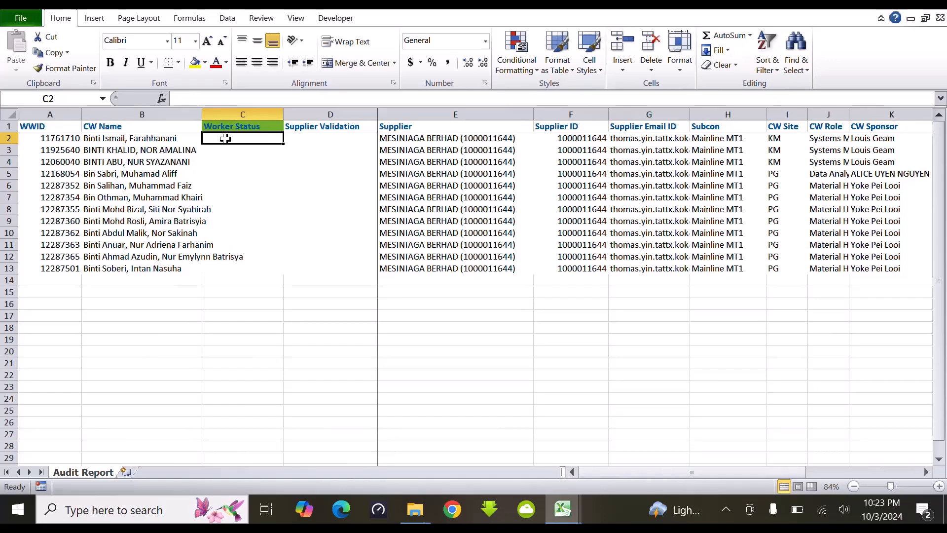
pyautogui.click(162, 99)
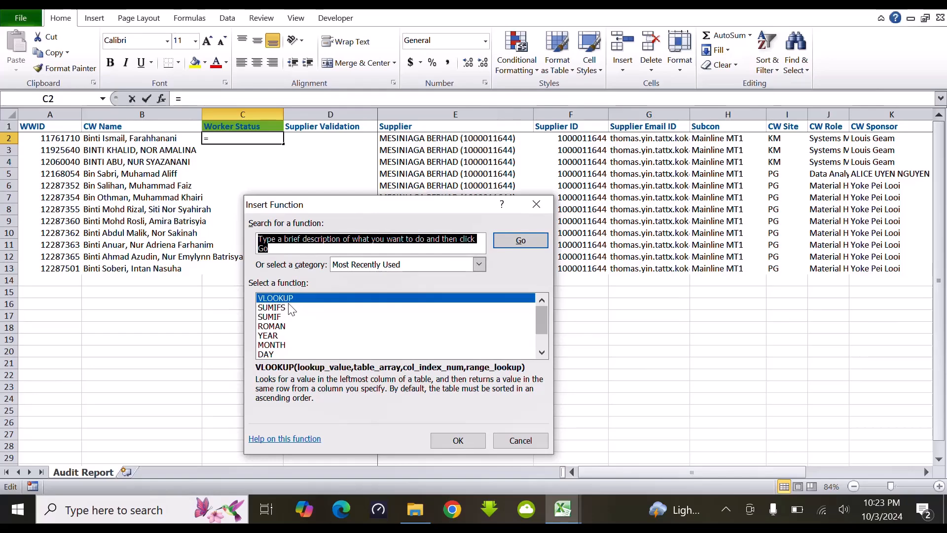
pyautogui.doubleClick(276, 297)
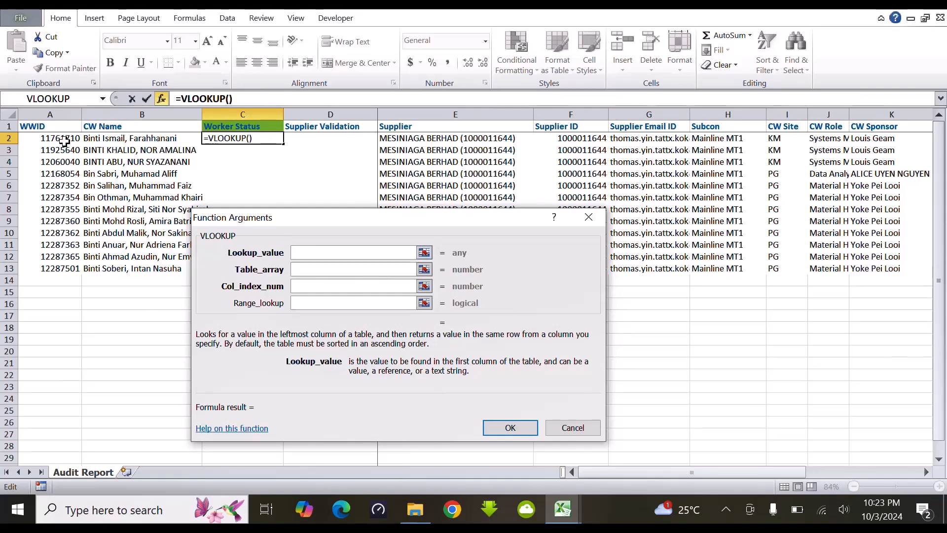
pyautogui.click(64, 141)
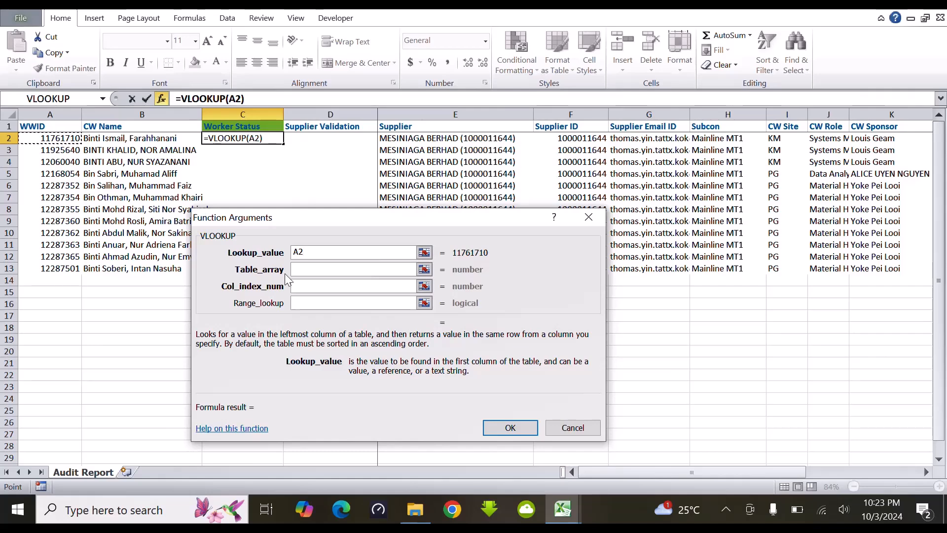
pyautogui.click(309, 273)
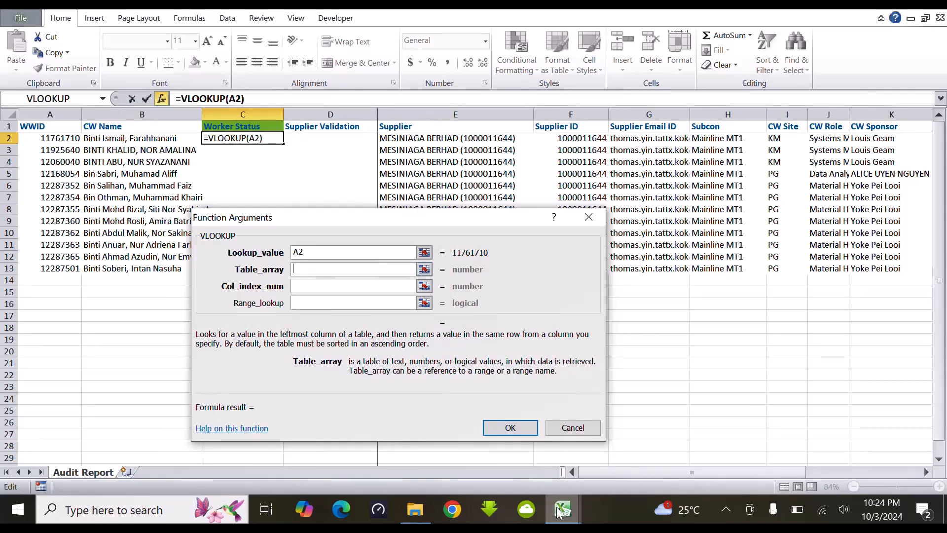
pyautogui.moveTo(560, 511)
pyautogui.click(605, 464)
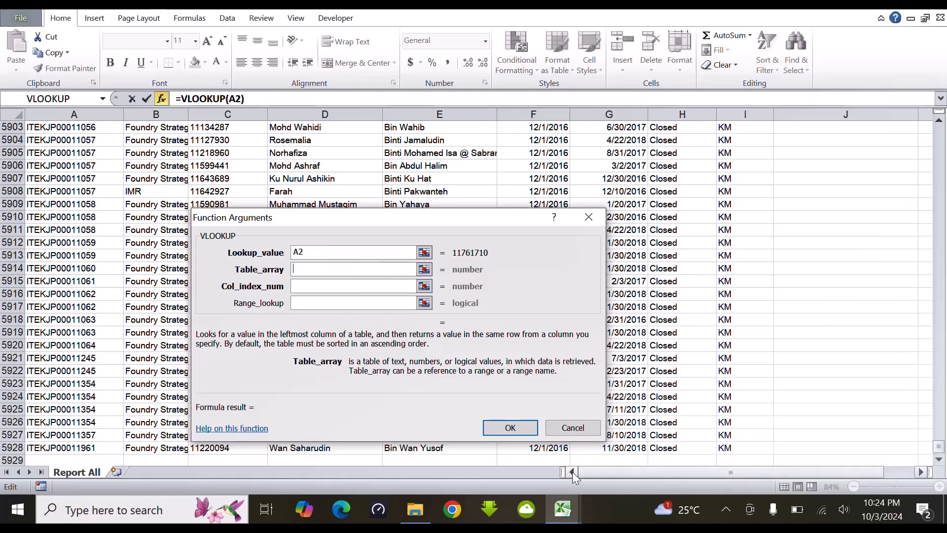
pyautogui.click(136, 164)
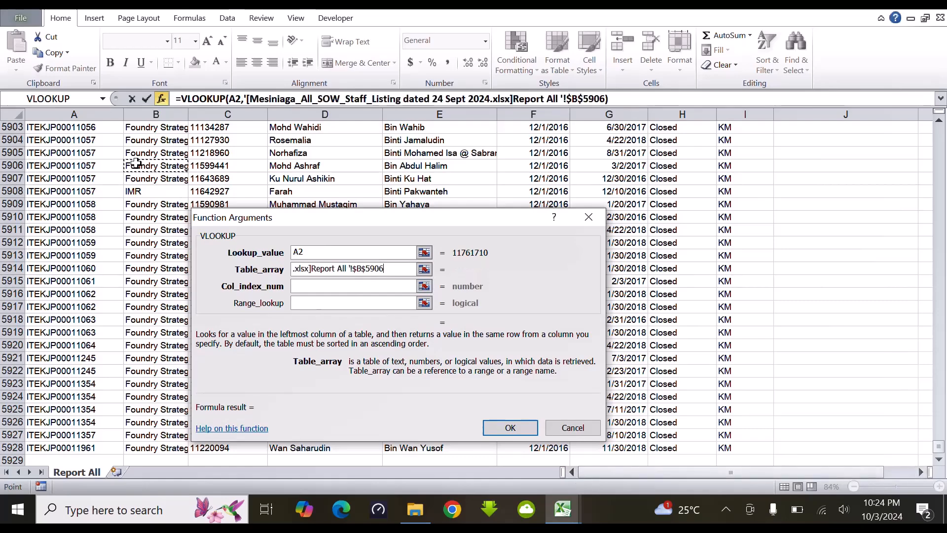
pyautogui.press('Left')
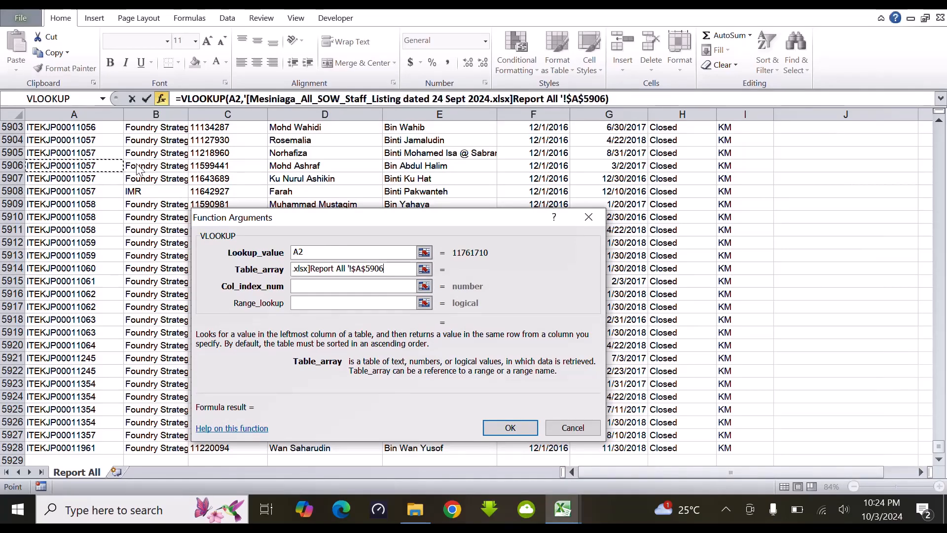
pyautogui.press('Up')
pyautogui.press('Up')
pyautogui.press('Up')
pyautogui.press('Up')
pyautogui.press('Up')
pyautogui.press('Up')
pyautogui.press('Up')
pyautogui.press('Up')
pyautogui.press('Up')
pyautogui.press('Up')
pyautogui.press('Up')
pyautogui.press('Up')
pyautogui.press('Up')
pyautogui.press('Up')
pyautogui.press('Up')
pyautogui.press('Up')
pyautogui.press('Up')
pyautogui.press('Up')
pyautogui.press('Up')
pyautogui.press('Up')
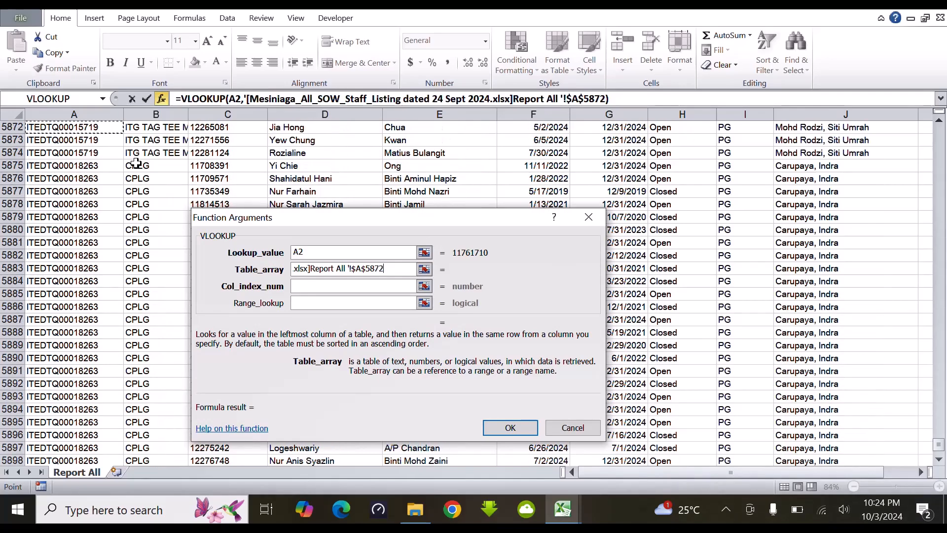
pyautogui.press('Up')
pyautogui.press('Up')
pyautogui.press('Up')
pyautogui.press('Up')
pyautogui.press('Up')
pyautogui.press('Up')
pyautogui.press('Up')
pyautogui.press('Up')
pyautogui.press('Up')
pyautogui.press('Up')
pyautogui.press('Up')
pyautogui.press('Up')
pyautogui.press('Up')
pyautogui.press('Up')
pyautogui.press('Up')
pyautogui.press('Up')
pyautogui.press('Up')
pyautogui.press('Up')
pyautogui.press('Up')
pyautogui.press('Up')
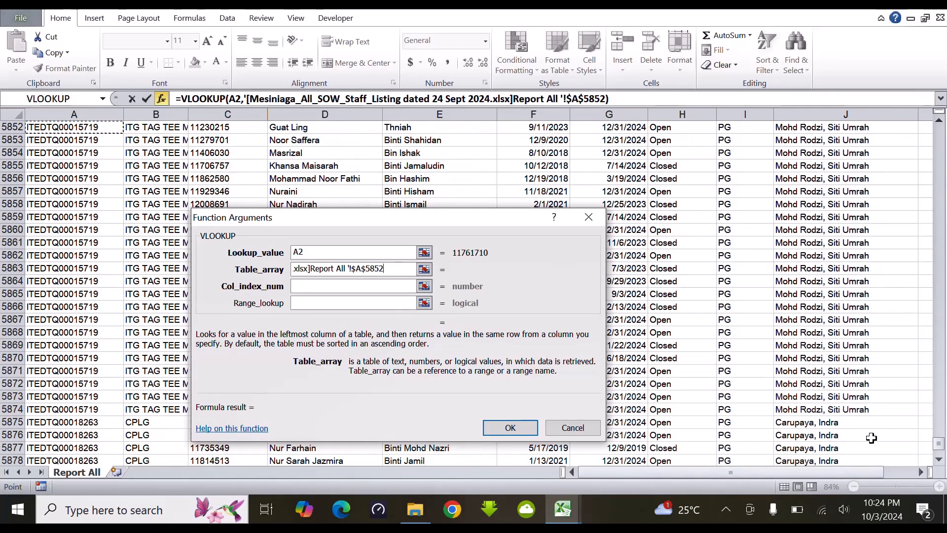
# Set the VLOOKUP table array to columns C through H of the staff listing's Report All sheet
pyautogui.moveTo(938, 442); pyautogui.dragTo(942, 106)
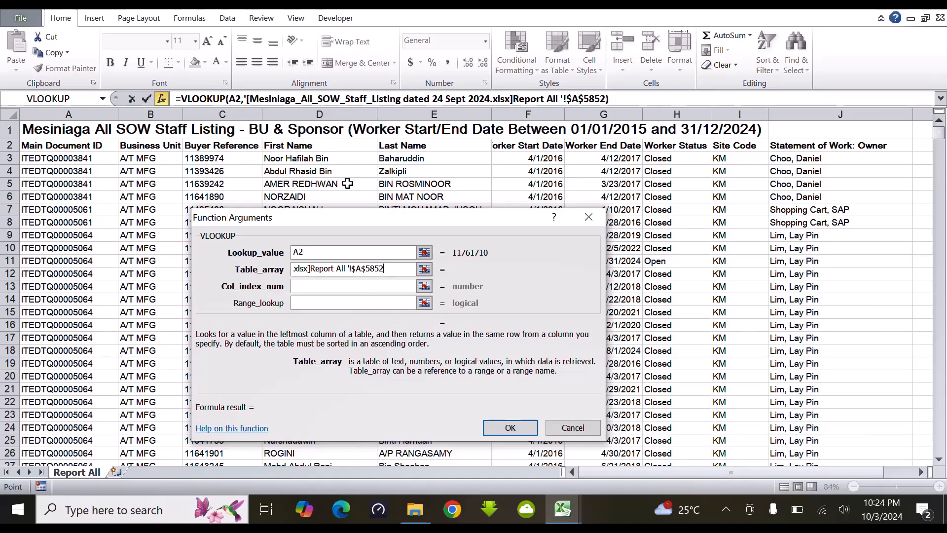
pyautogui.moveTo(344, 215); pyautogui.dragTo(404, 220)
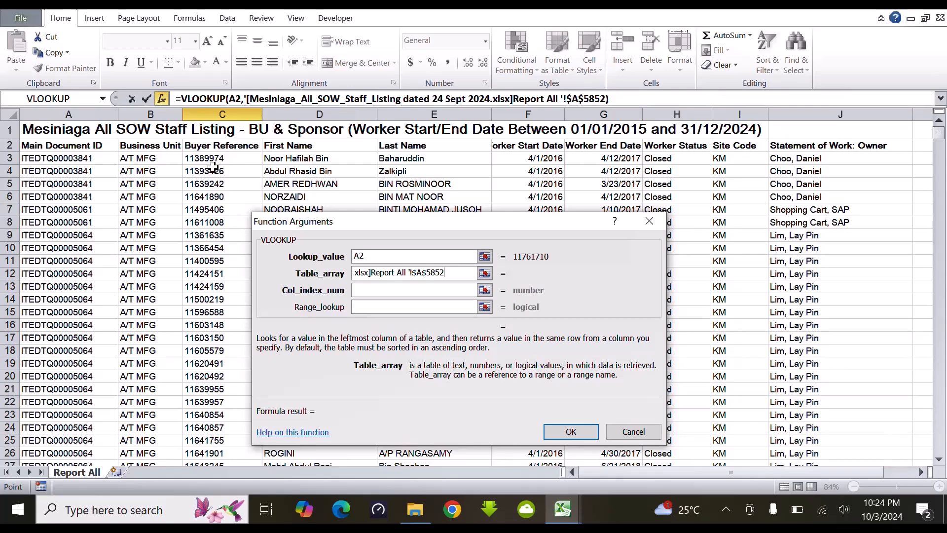
pyautogui.click(213, 115)
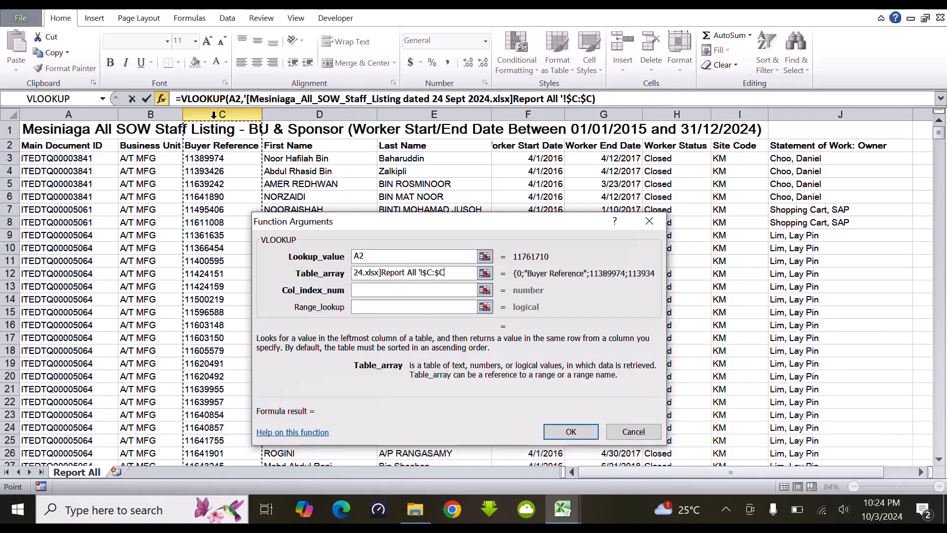
pyautogui.moveTo(223, 114); pyautogui.dragTo(659, 115)
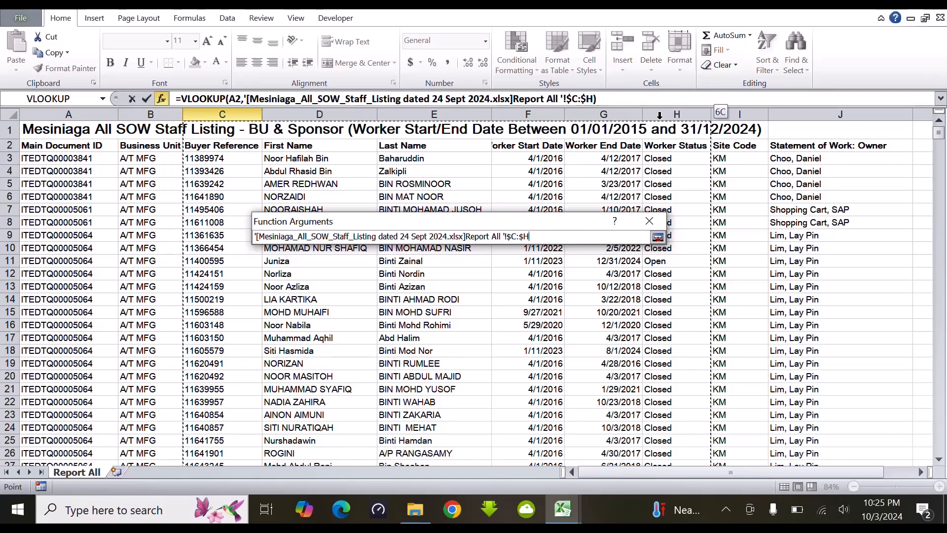
pyautogui.moveTo(660, 115); pyautogui.dragTo(660, 115)
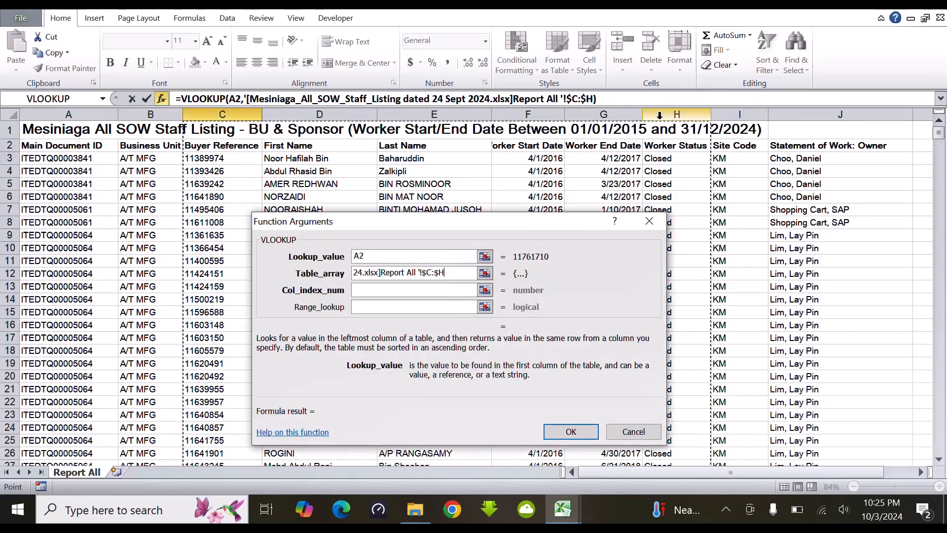
# Complete the VLOOKUP with column index 6 and range lookup 0, and fill it down the Worker Status column to C13
pyautogui.click(360, 293)
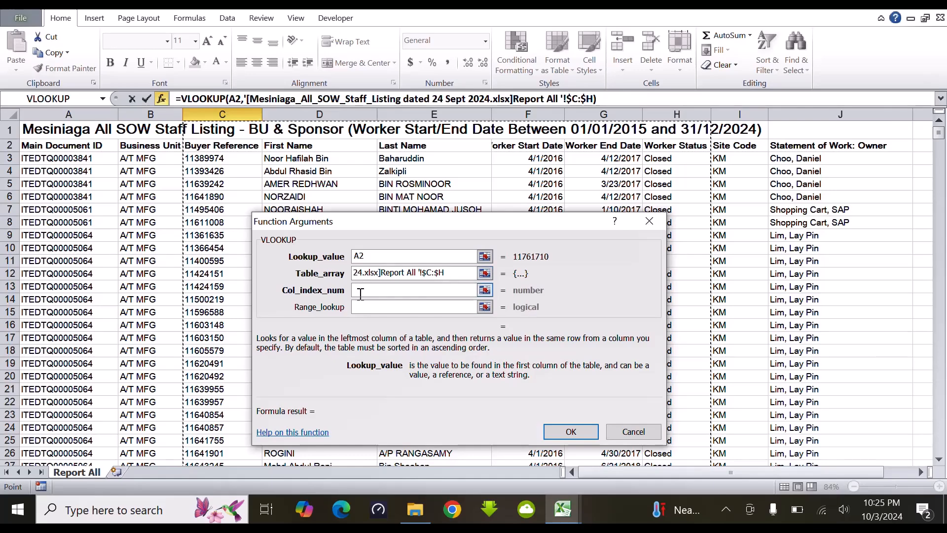
pyautogui.write('6')
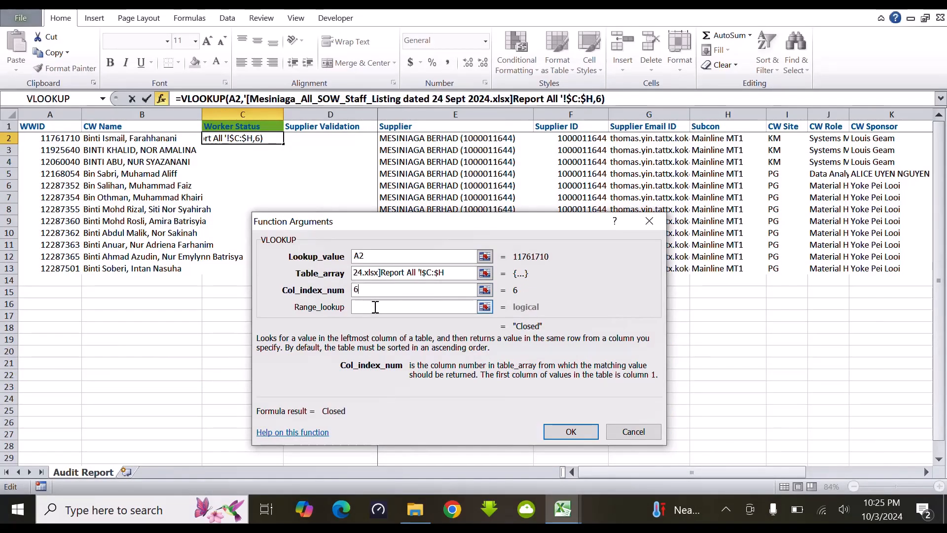
pyautogui.click(374, 306)
pyautogui.write('0')
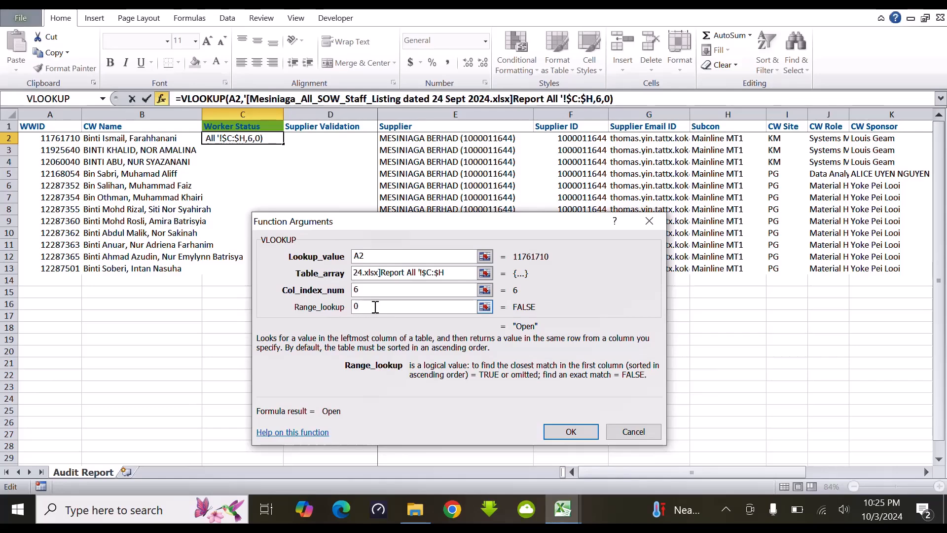
pyautogui.click(570, 432)
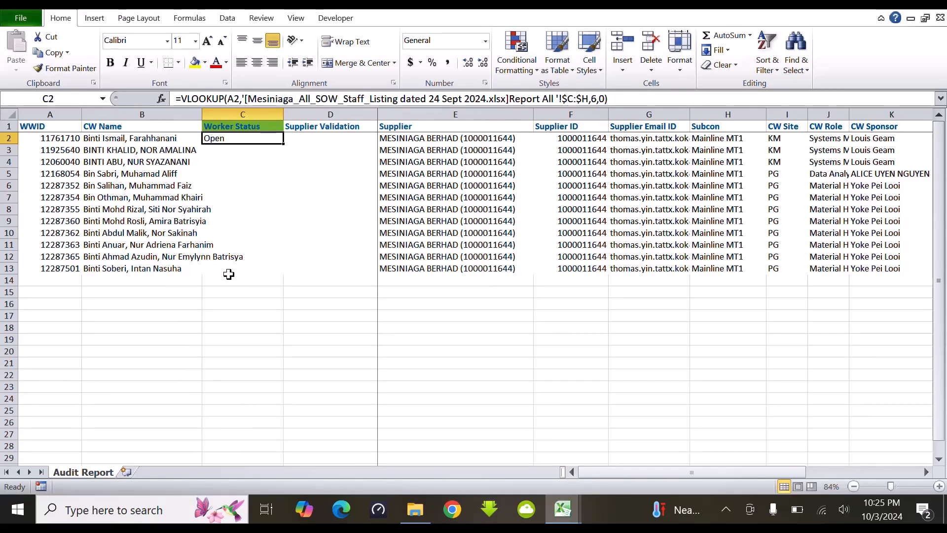
pyautogui.doubleClick(283, 146)
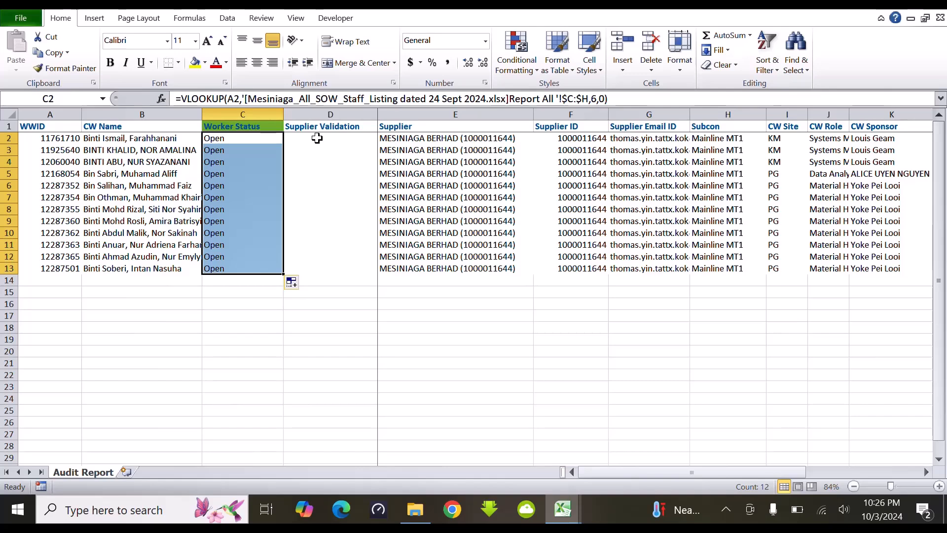
# Set the Supplier Validation of the first two workers, cells D2 and D3, to Active
pyautogui.click(317, 138)
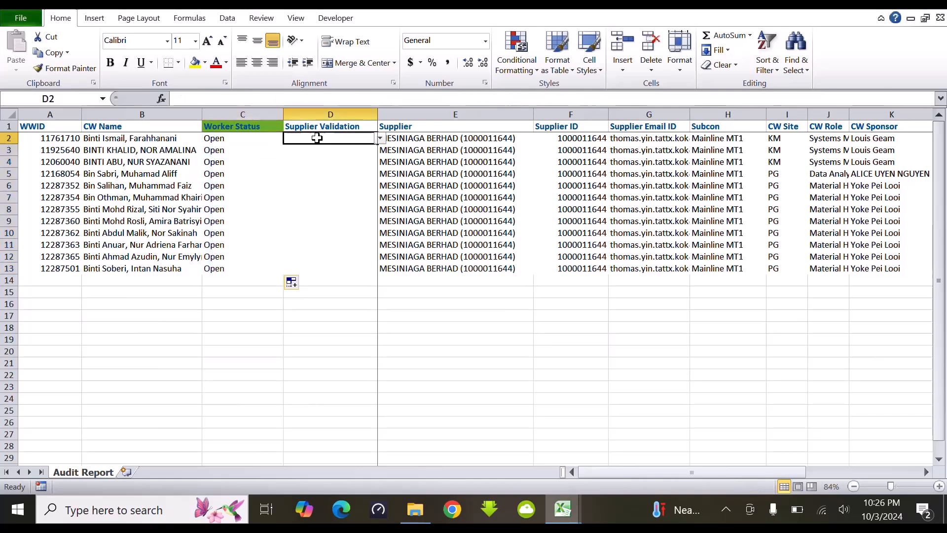
pyautogui.click(380, 139)
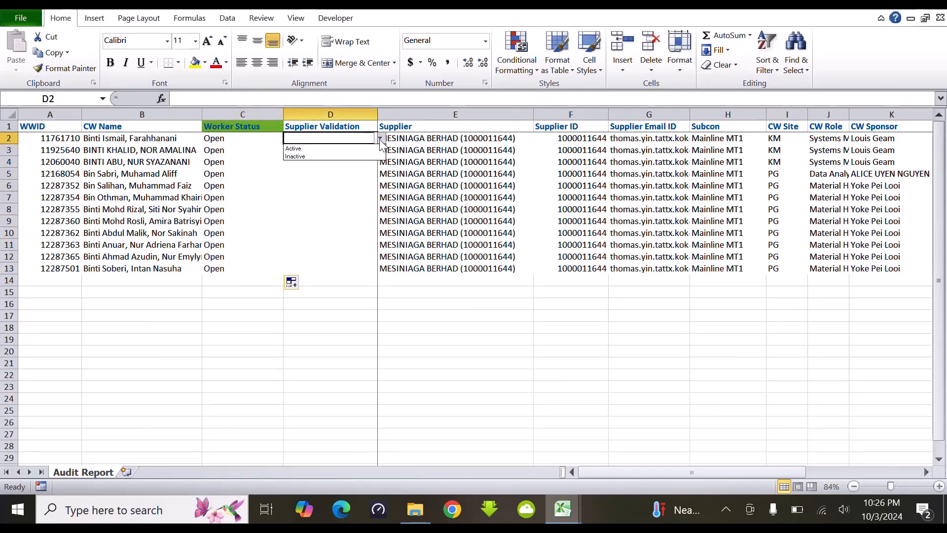
pyautogui.click(344, 147)
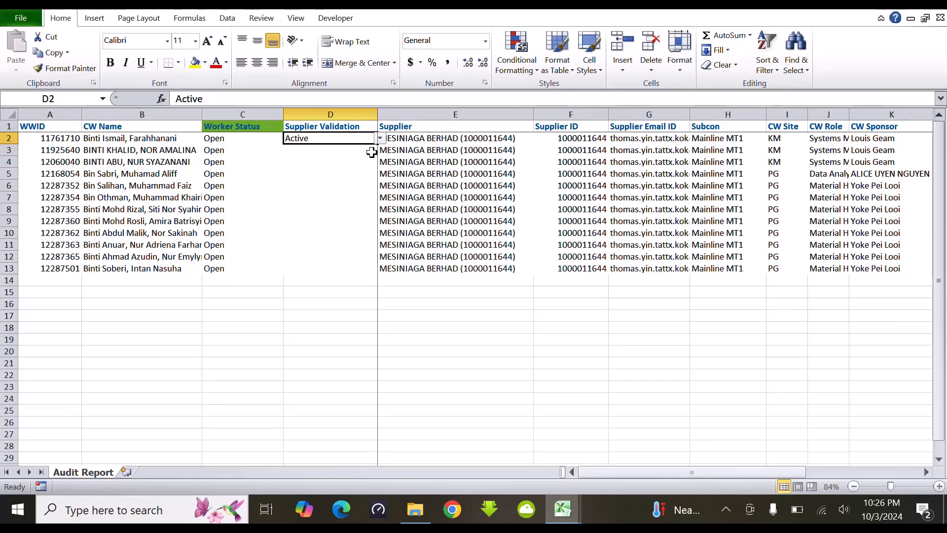
pyautogui.click(371, 153)
pyautogui.click(381, 150)
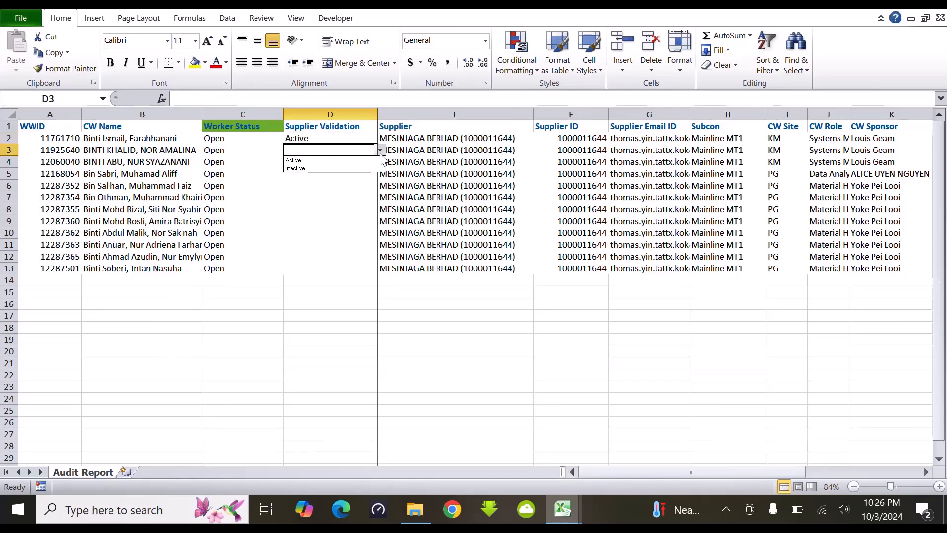
pyautogui.click(345, 160)
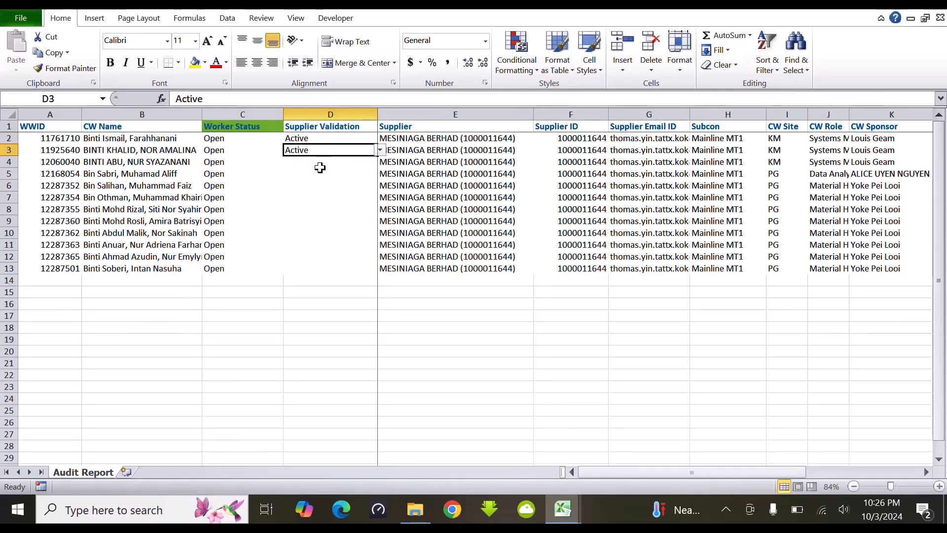
# Set Supplier Validation to Active in cells D4 and D5
pyautogui.click(320, 169)
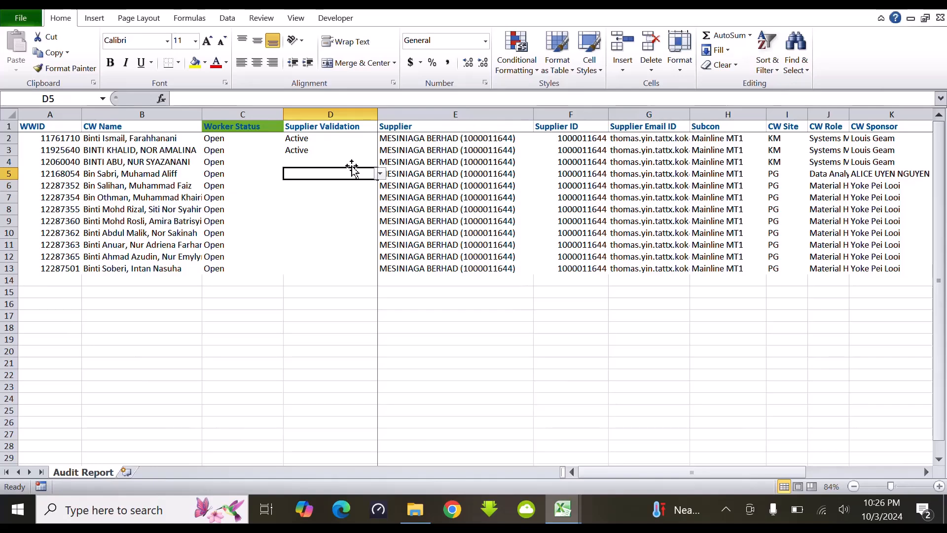
pyautogui.click(321, 162)
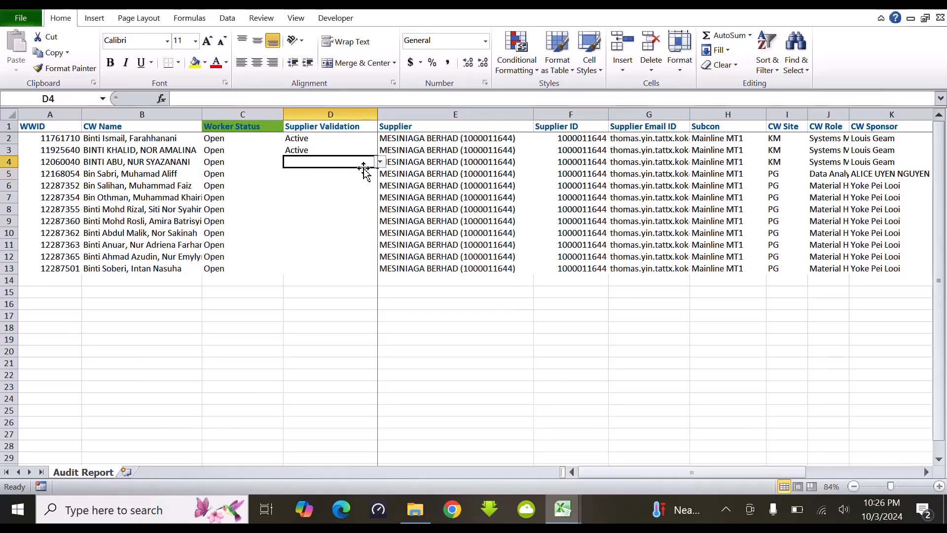
pyautogui.click(380, 162)
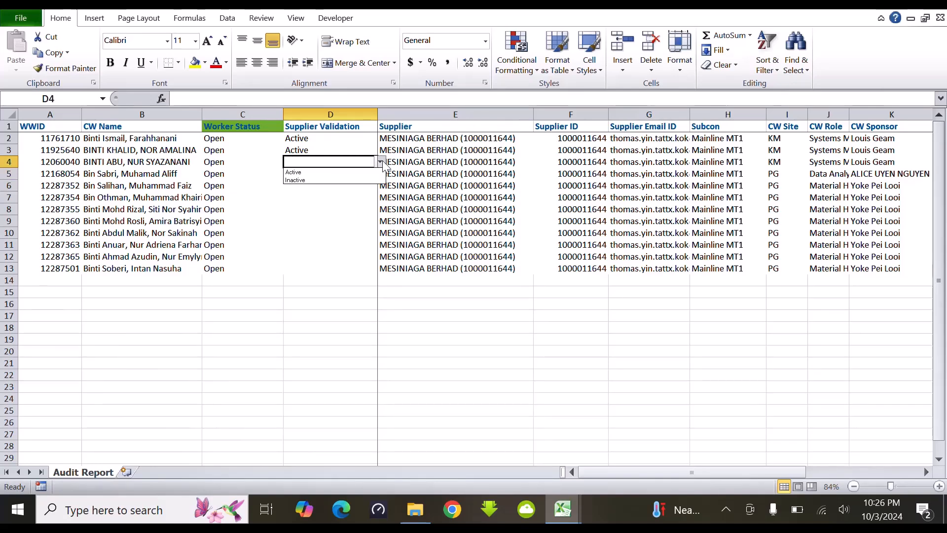
pyautogui.click(351, 172)
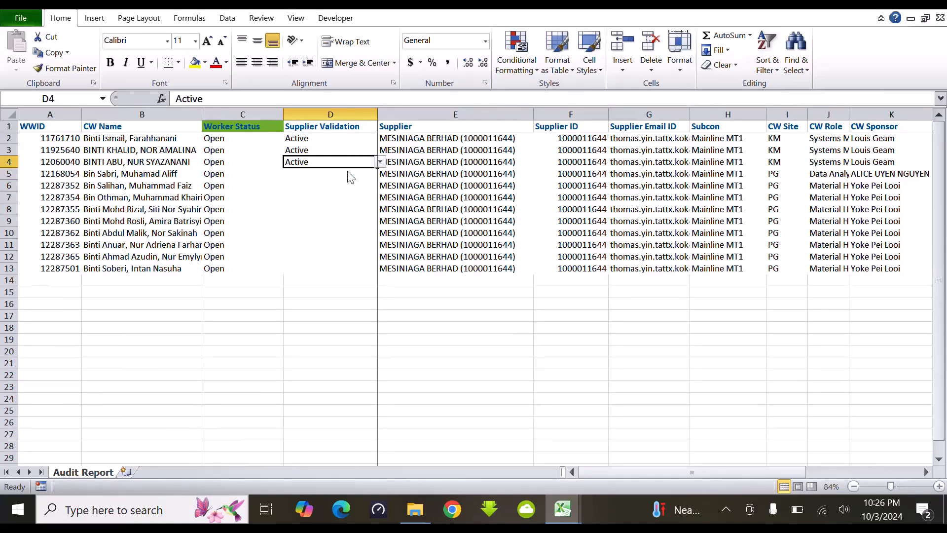
pyautogui.click(307, 172)
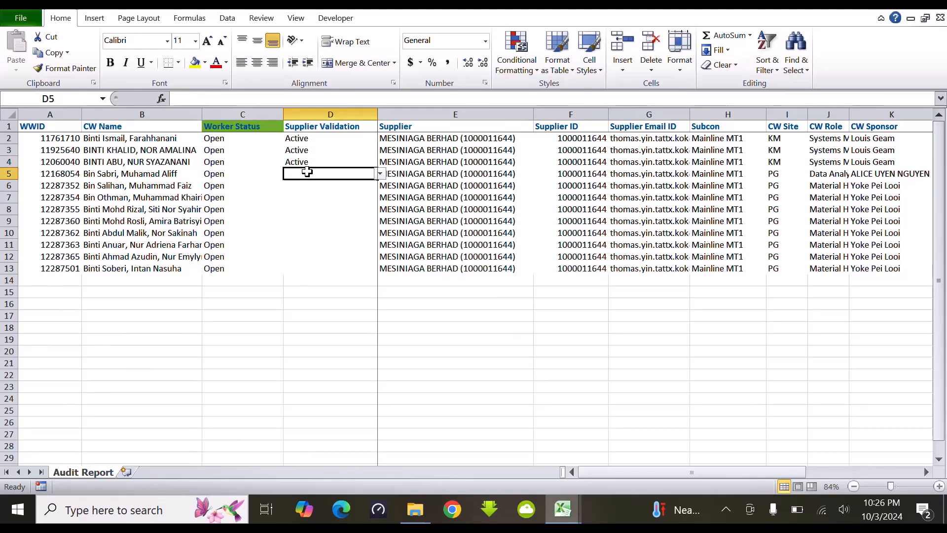
pyautogui.click(379, 173)
pyautogui.click(346, 185)
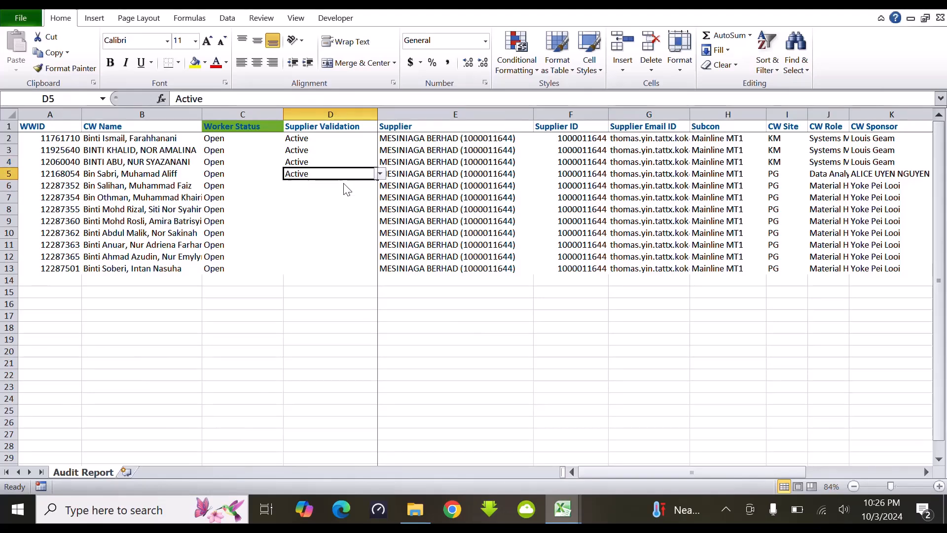
# Choose Active as the Supplier Validation for the workers in rows 6 and 7, cells D6 and D7
pyautogui.click(314, 188)
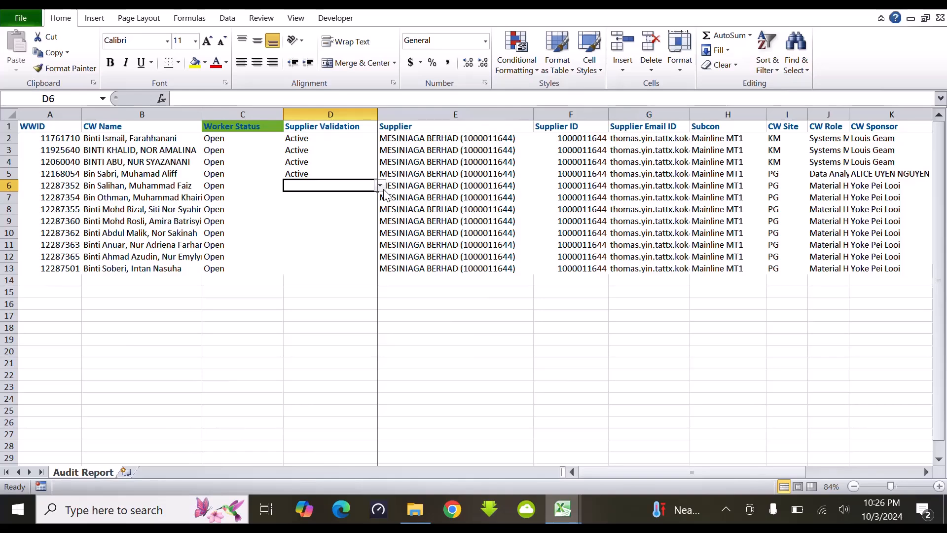
pyautogui.click(380, 186)
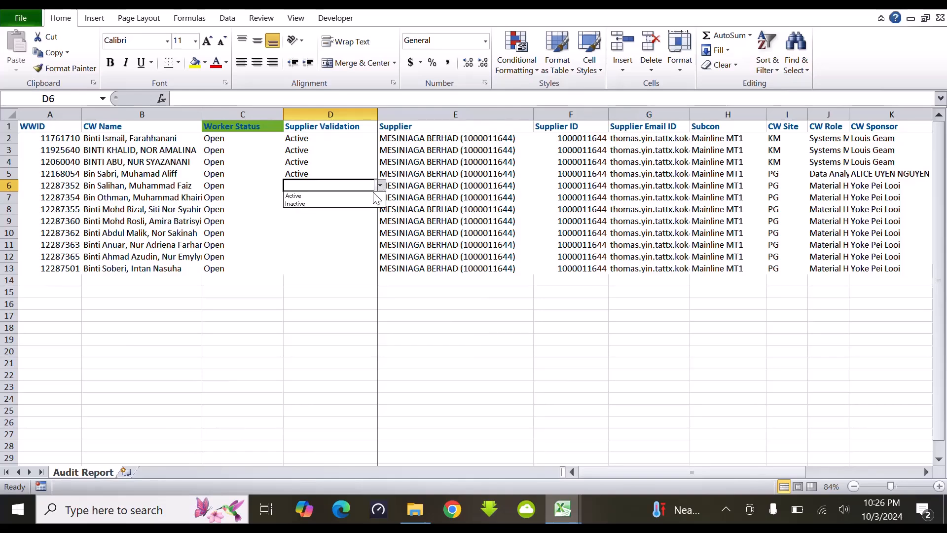
pyautogui.click(368, 195)
pyautogui.click(346, 202)
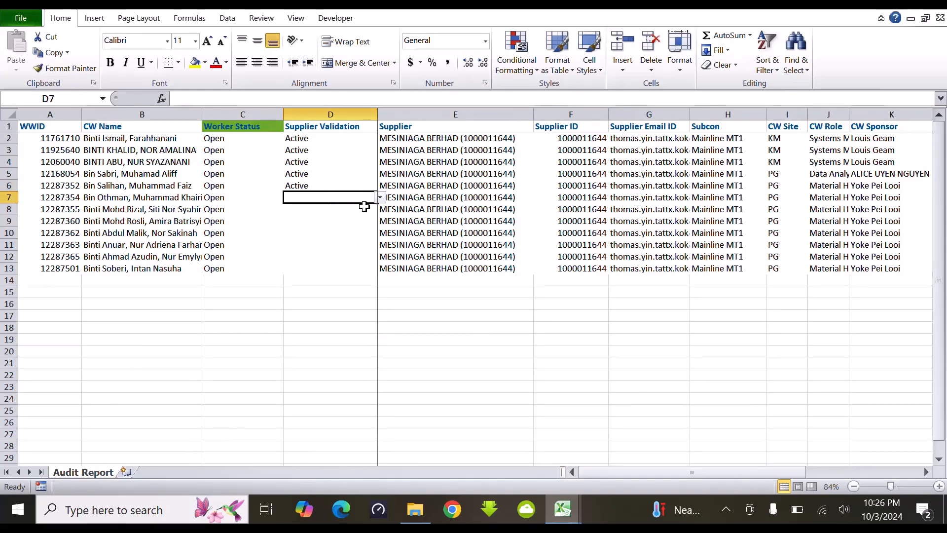
pyautogui.click(379, 198)
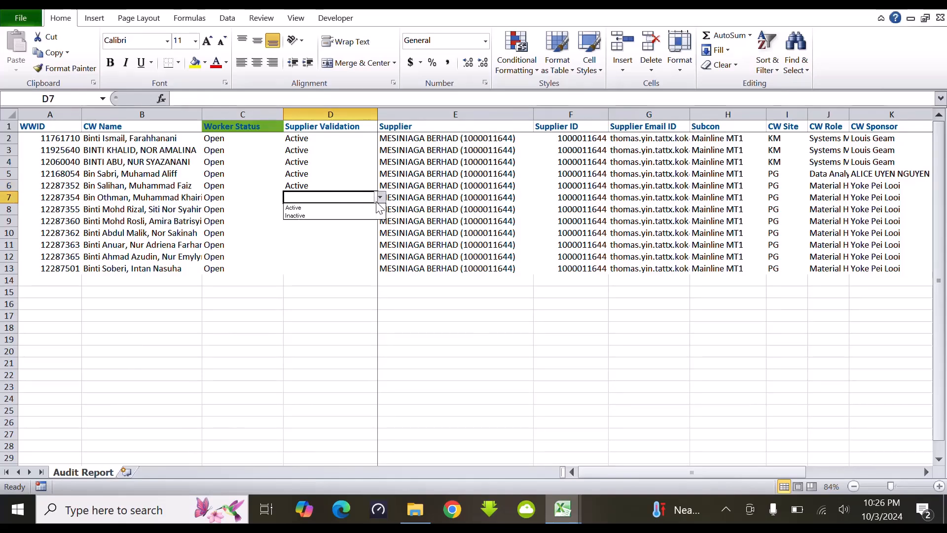
pyautogui.click(344, 207)
# Mark the workers in rows 8 and 9 as Active under Supplier Validation, cells D8 and D9
pyautogui.click(313, 209)
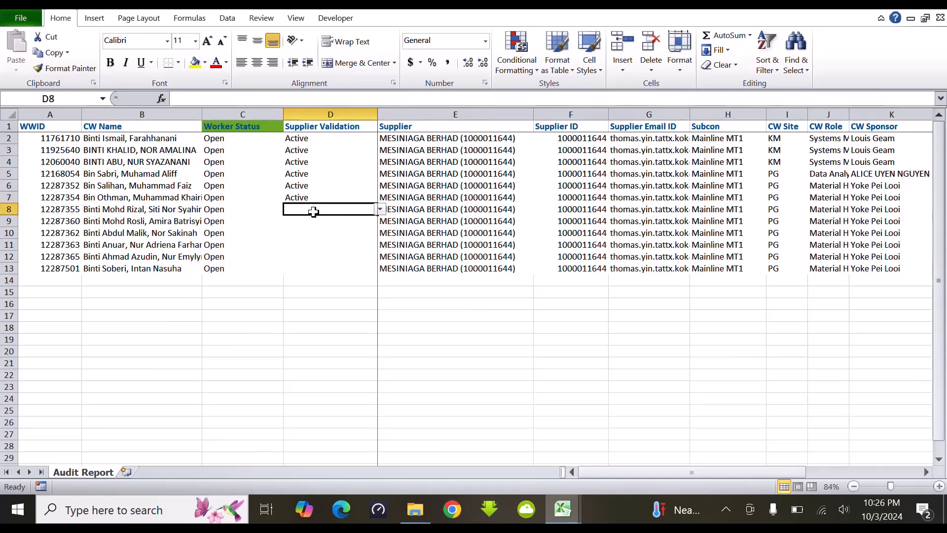
pyautogui.click(381, 209)
pyautogui.click(340, 220)
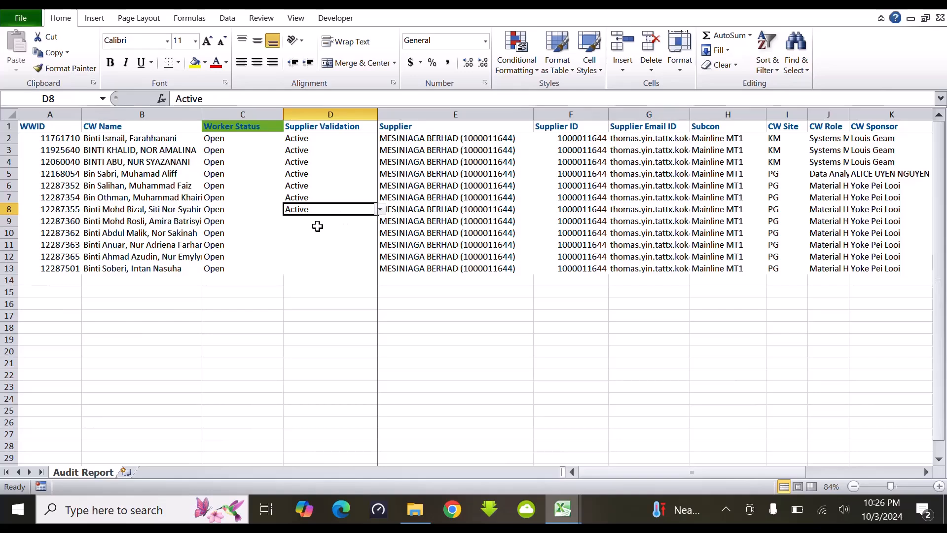
pyautogui.click(317, 225)
pyautogui.click(381, 220)
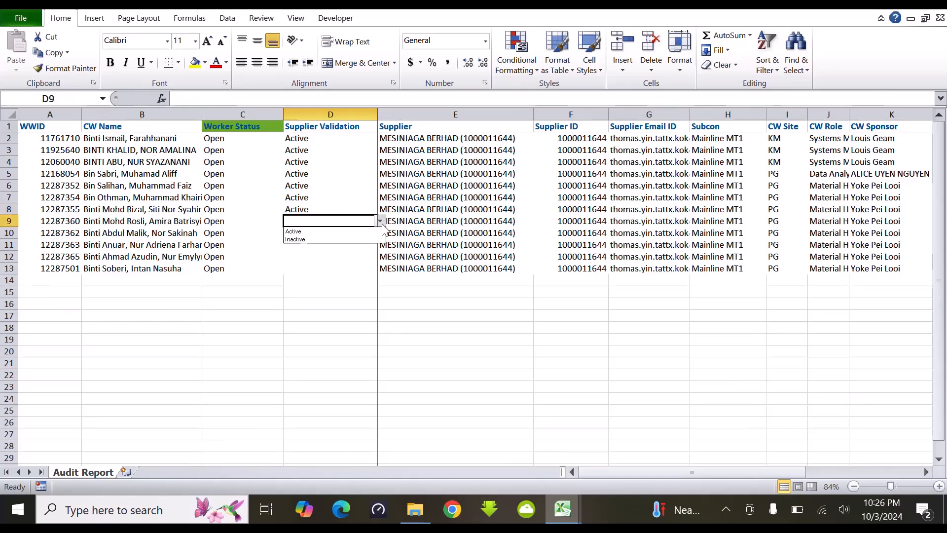
pyautogui.click(355, 231)
# Set Supplier Validation to Active for the workers in rows 10 and 11, cells D10 and D11
pyautogui.click(332, 233)
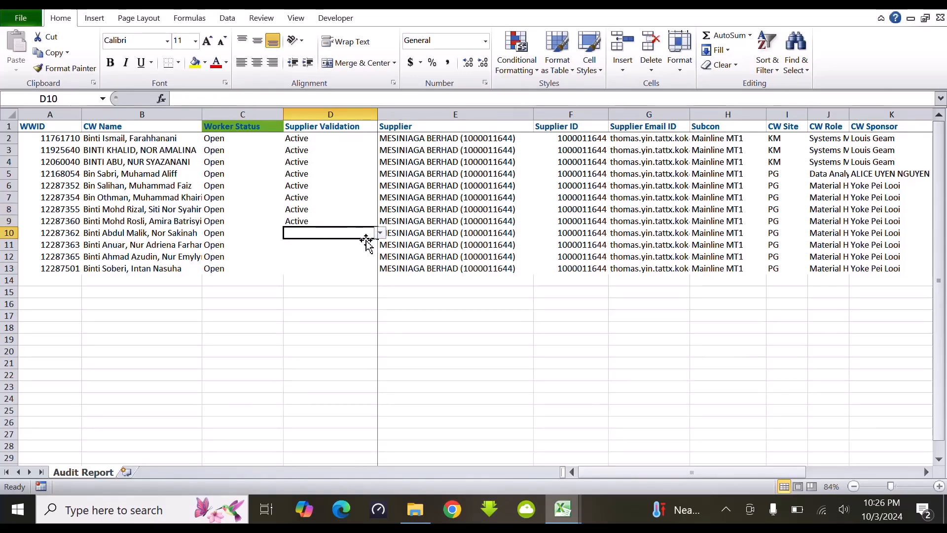
pyautogui.click(381, 232)
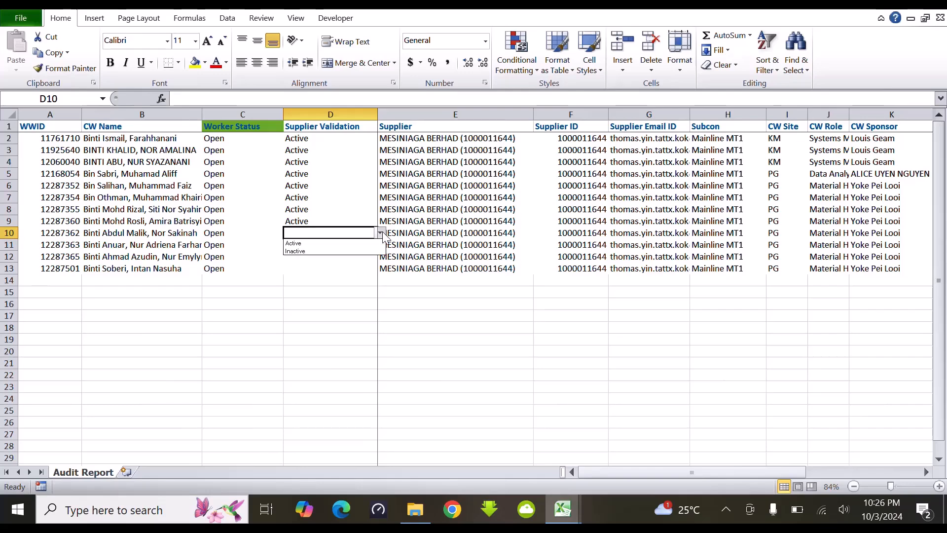
pyautogui.click(319, 240)
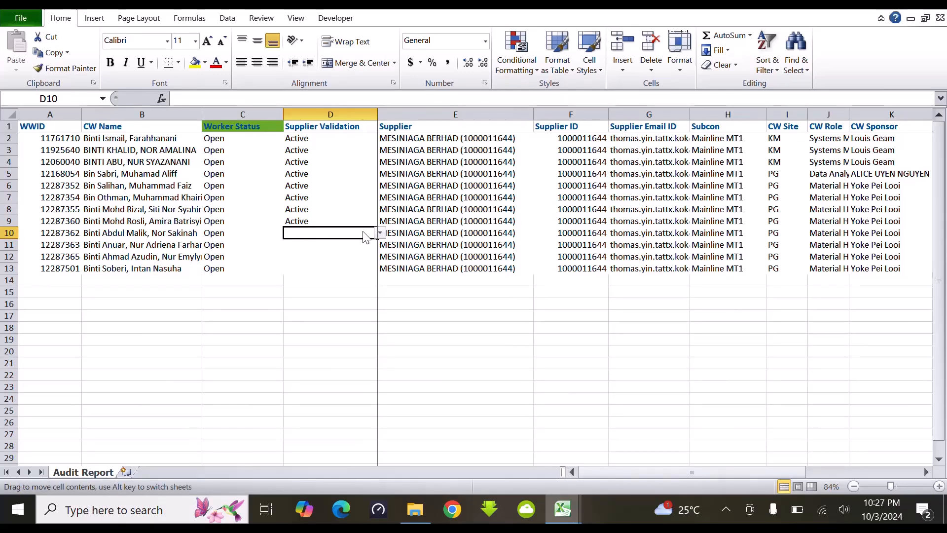
pyautogui.click(380, 232)
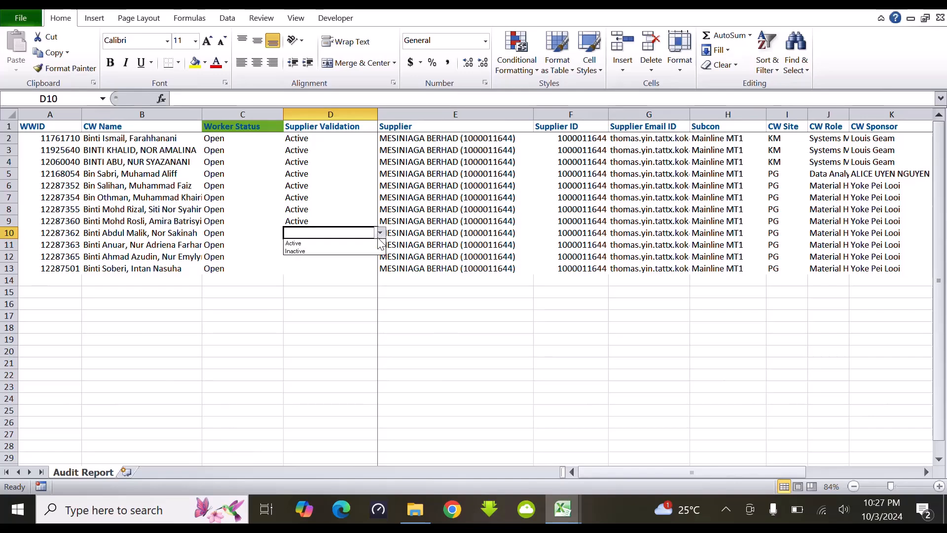
pyautogui.click(362, 245)
pyautogui.press('Return')
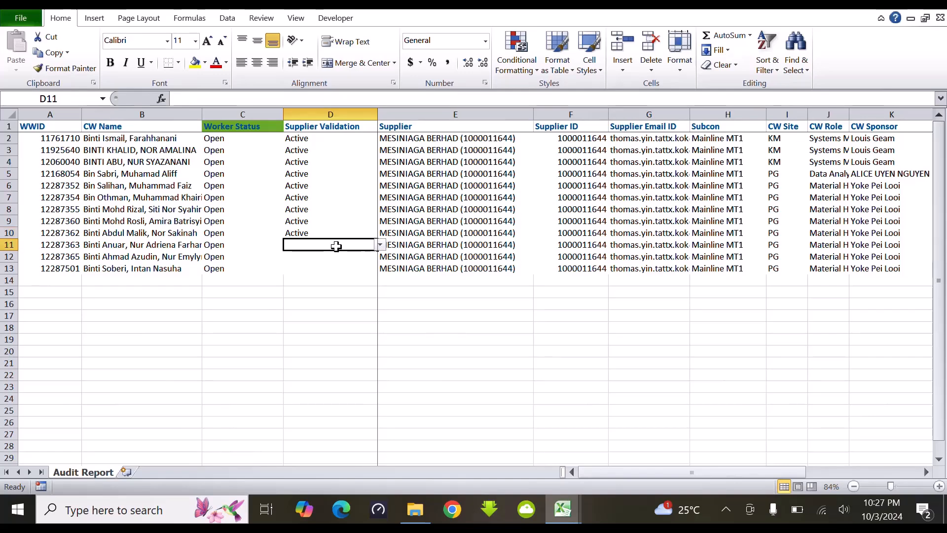
pyautogui.click(380, 245)
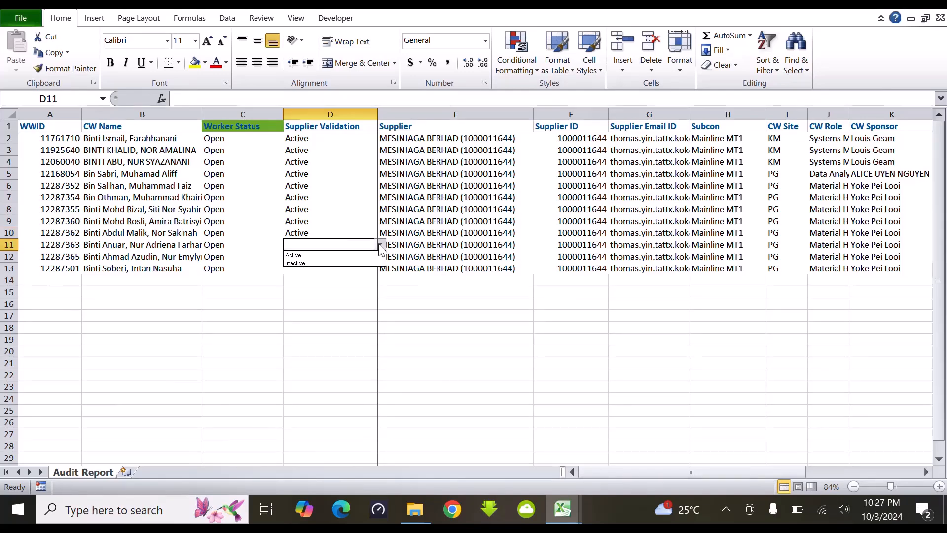
pyautogui.click(350, 253)
pyautogui.press('Return')
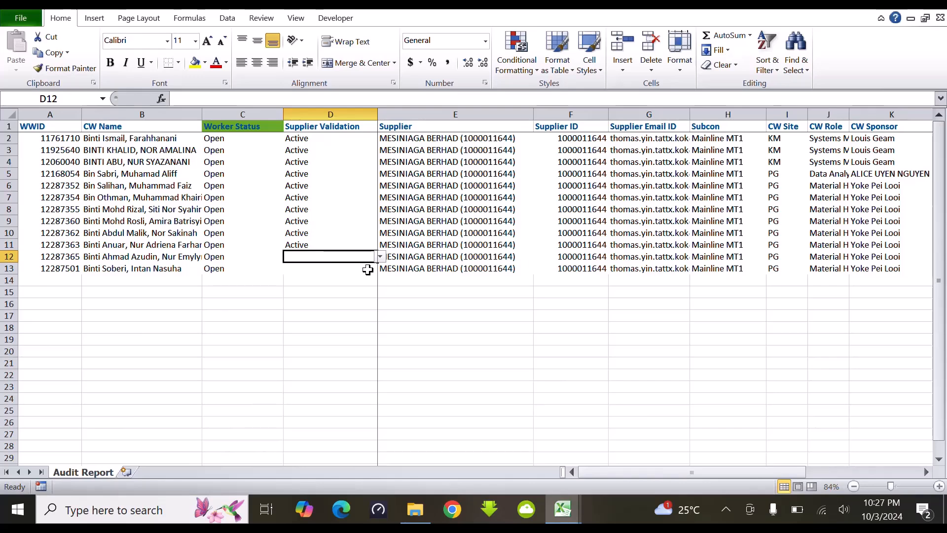
# Complete the Supplier Validation column by choosing Active for the last two workers, cells D12 and D13
pyautogui.click(380, 256)
pyautogui.click(363, 265)
pyautogui.click(339, 269)
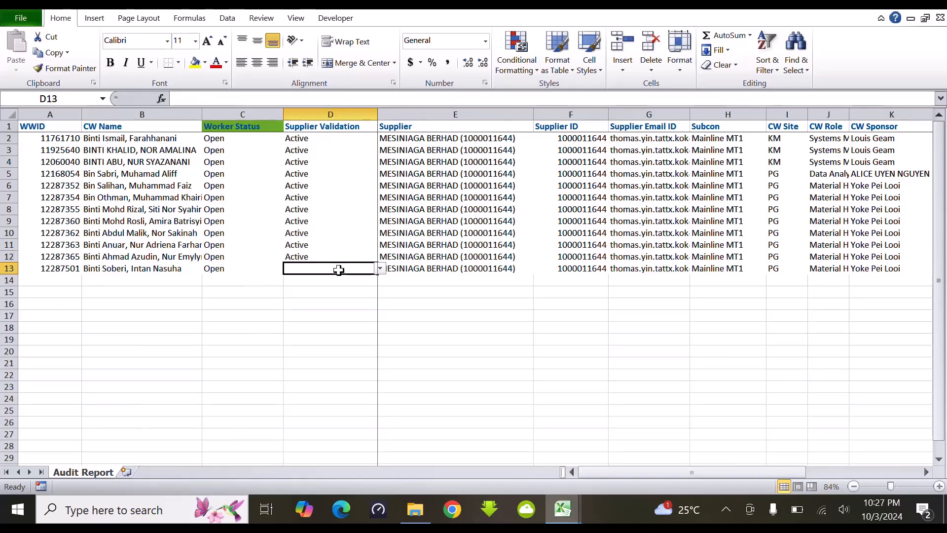
pyautogui.click(381, 269)
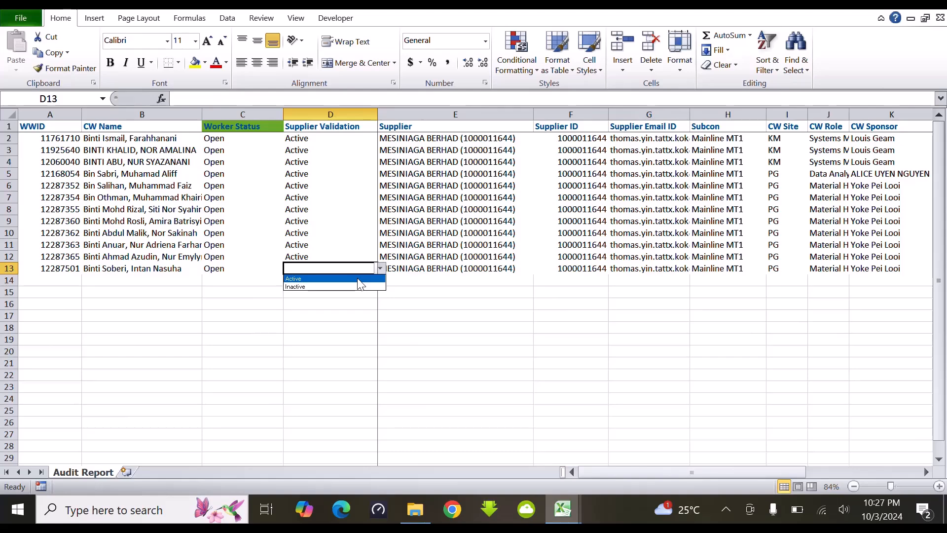
pyautogui.click(360, 278)
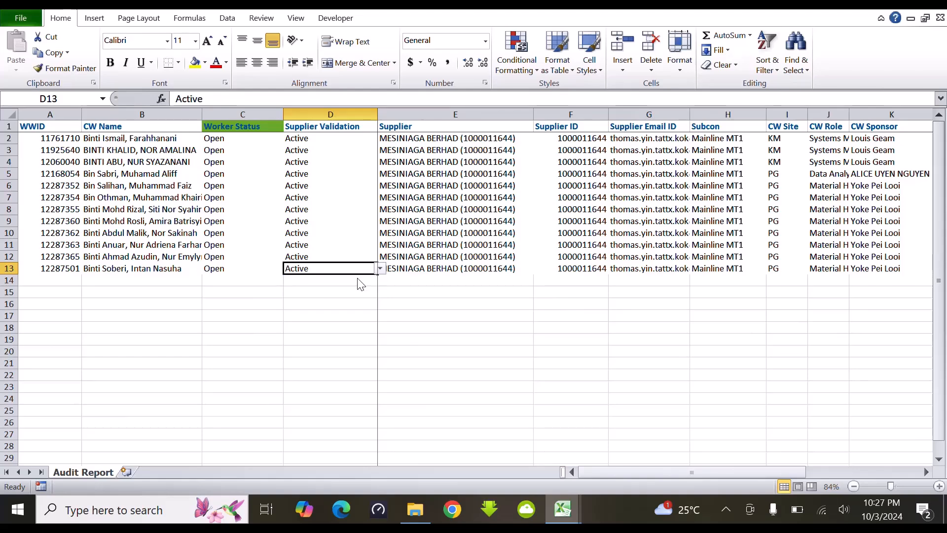